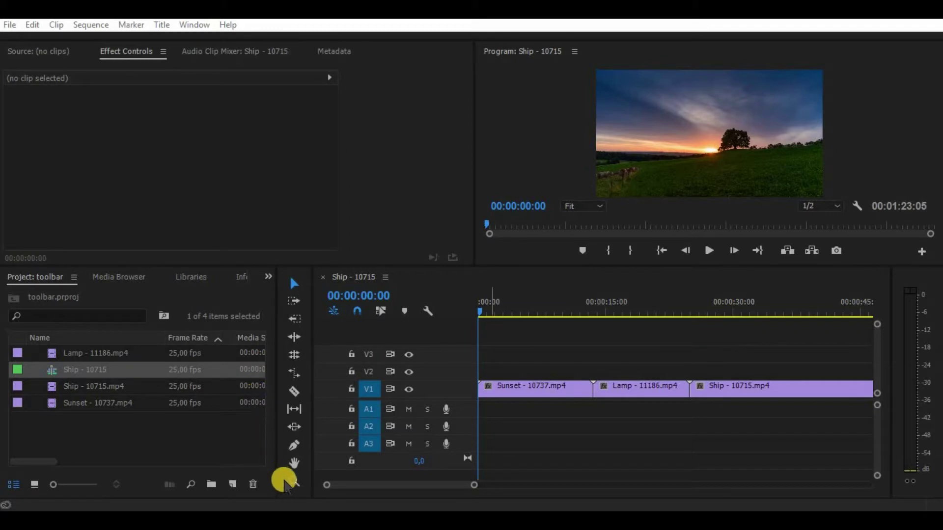
With the Selection tool, scrub the playhead to about 16 seconds and back near the start
{"action": "left_click", "coordinate": [295, 284]}
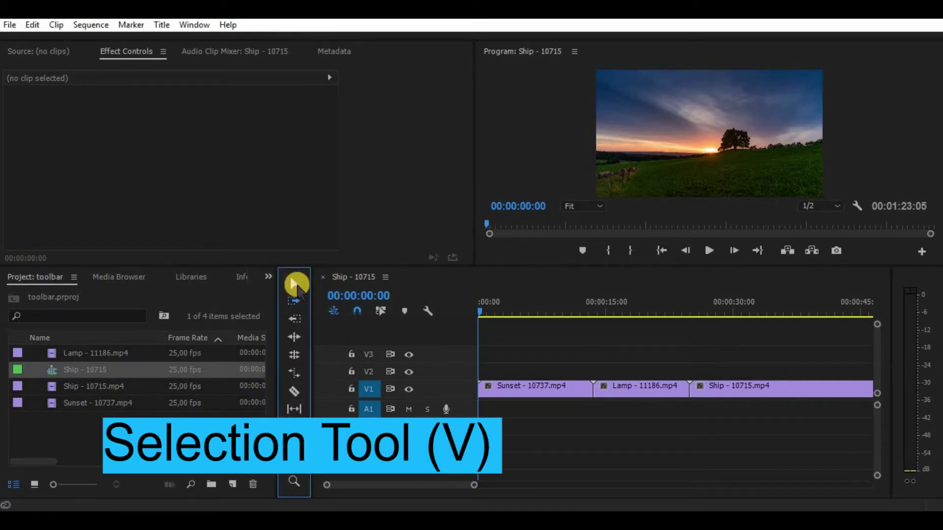
{"action": "left_click", "coordinate": [621, 312]}
{"action": "left_click_drag", "start_coordinate": [622, 313], "coordinate": [481, 344]}
Move all three clips up to V2, return Sunset to the start of V1, and fit the sequence in view
{"action": "left_click_drag", "start_coordinate": [708, 409], "coordinate": [590, 388]}
{"action": "left_click_drag", "start_coordinate": [473, 485], "coordinate": [537, 485]}
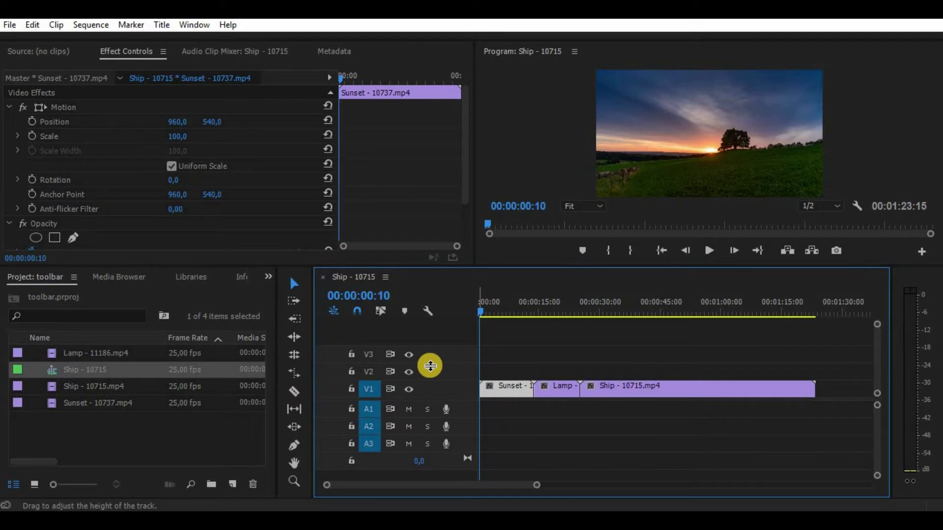
{"action": "left_click", "coordinate": [430, 366]}
{"action": "key", "text": "="}
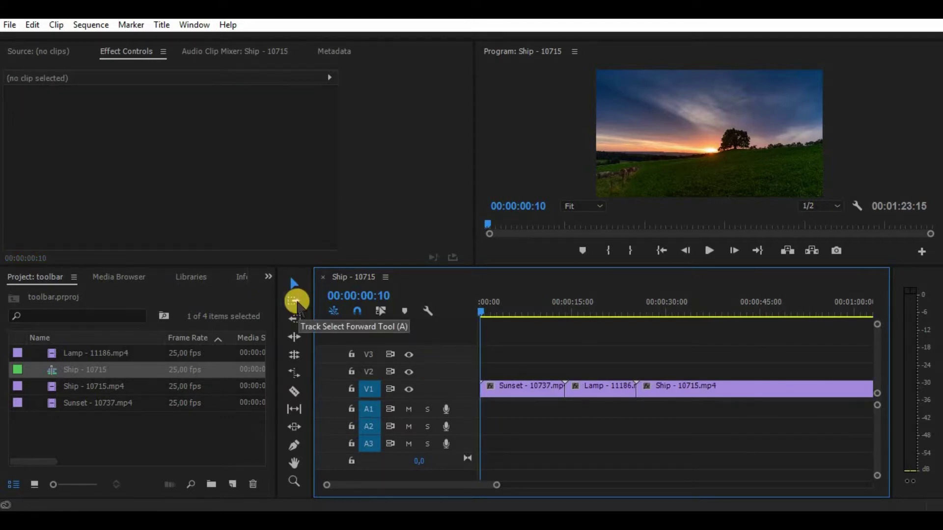
{"action": "left_click", "coordinate": [295, 301]}
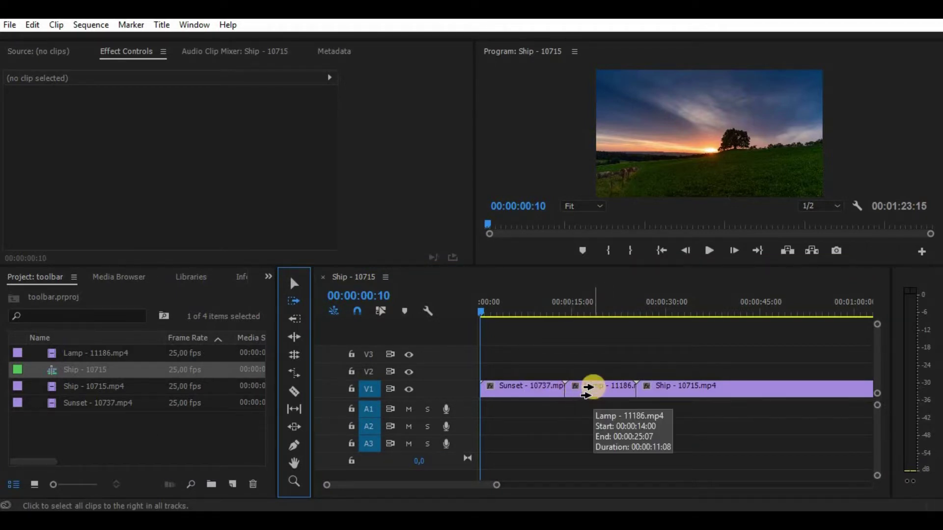
{"action": "left_click", "coordinate": [588, 390]}
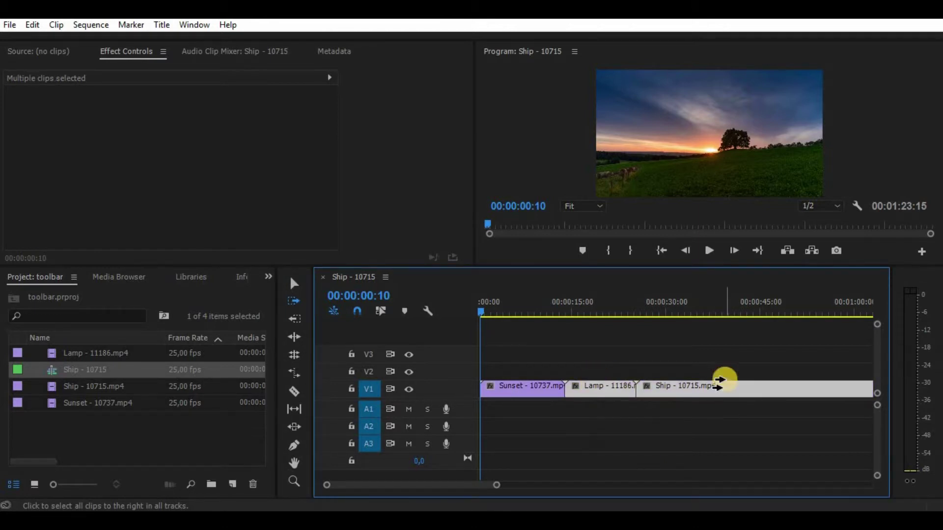
{"action": "left_click", "coordinate": [293, 284]}
{"action": "left_click_drag", "start_coordinate": [547, 388], "coordinate": [719, 352]}
{"action": "left_click", "coordinate": [294, 301]}
{"action": "left_click", "coordinate": [600, 386]}
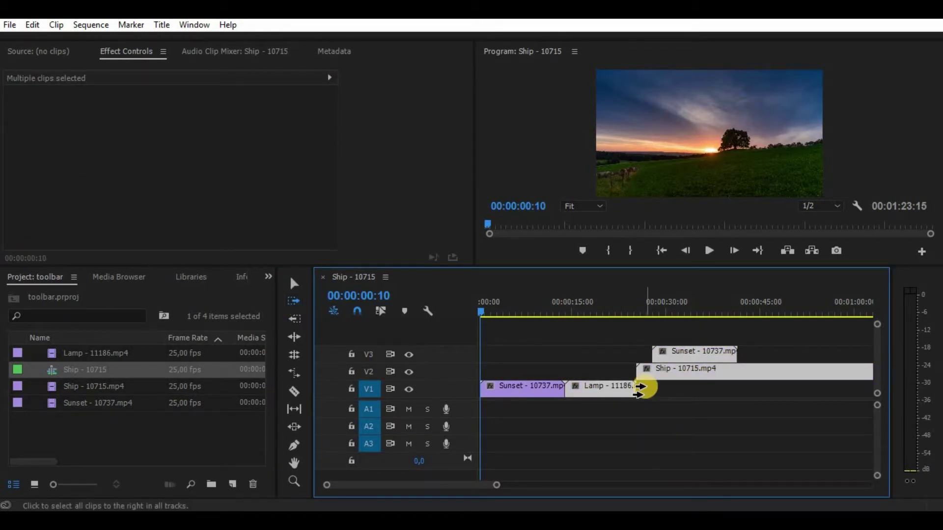
{"action": "key", "text": "v"}
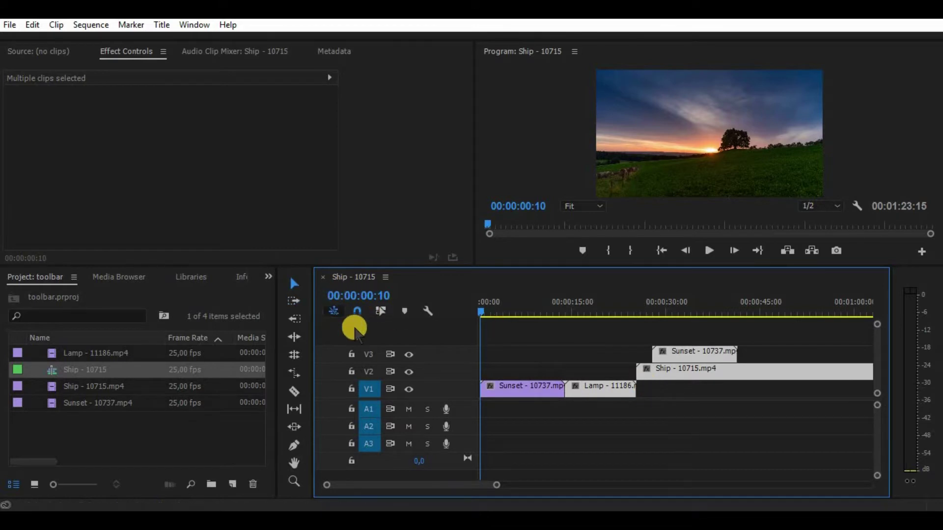
{"action": "key", "text": "ctrl+z"}
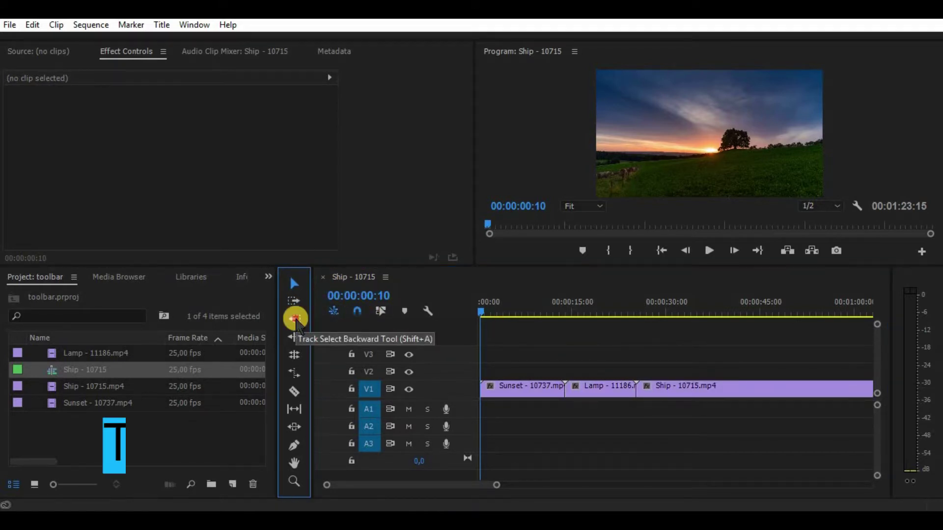
{"action": "left_click", "coordinate": [295, 319]}
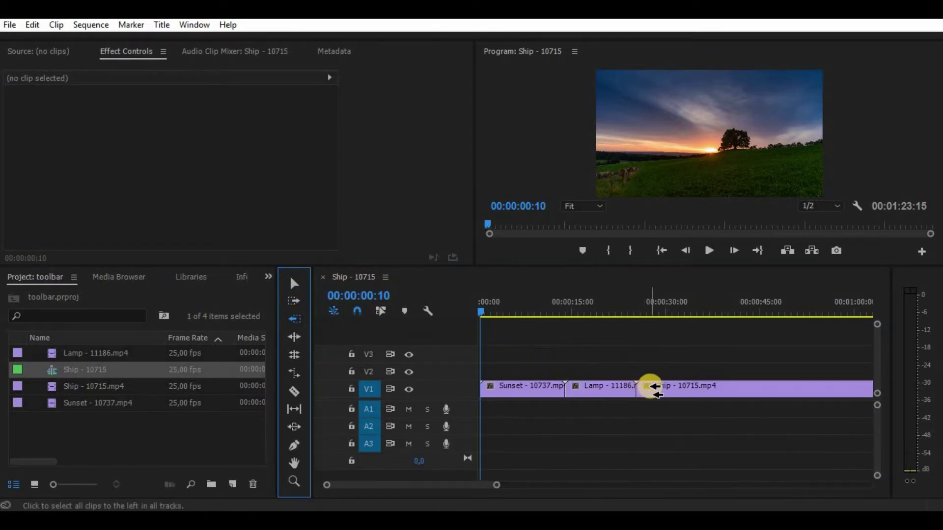
{"action": "left_click", "coordinate": [607, 388]}
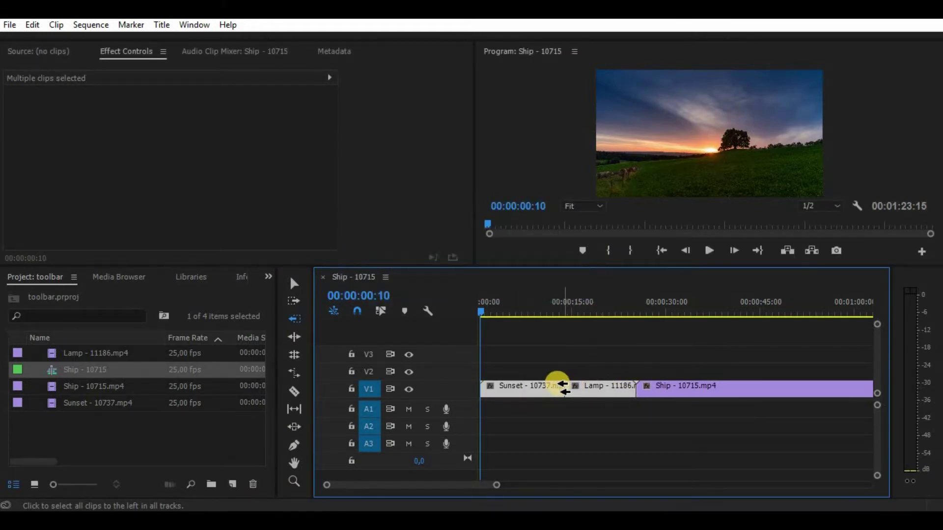
{"action": "key", "text": "v"}
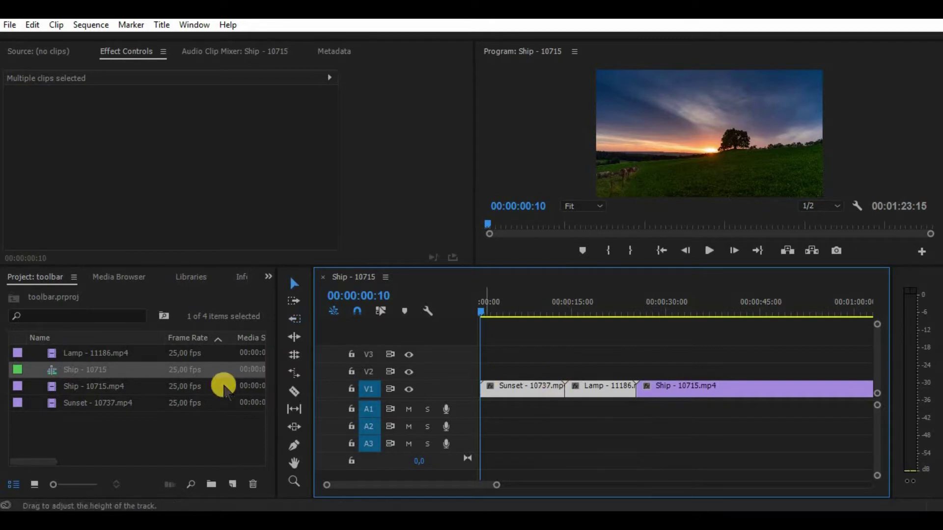
{"action": "left_click_drag", "start_coordinate": [88, 401], "coordinate": [479, 371]}
{"action": "left_click_drag", "start_coordinate": [215, 348], "coordinate": [484, 353]}
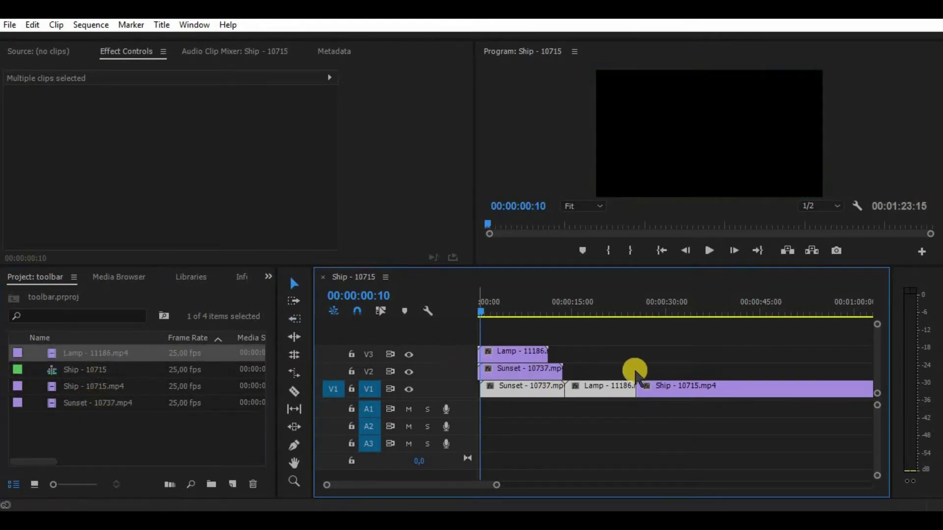
{"action": "left_click", "coordinate": [294, 319]}
{"action": "left_click", "coordinate": [585, 386]}
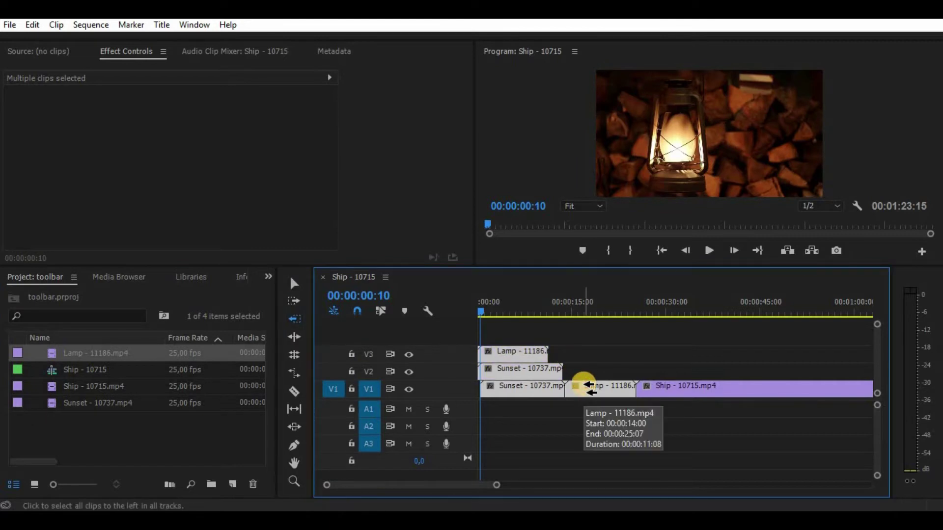
{"action": "key", "text": "v"}
{"action": "key", "text": "Delete"}
{"action": "left_click_drag", "start_coordinate": [532, 387], "coordinate": [595, 363]}
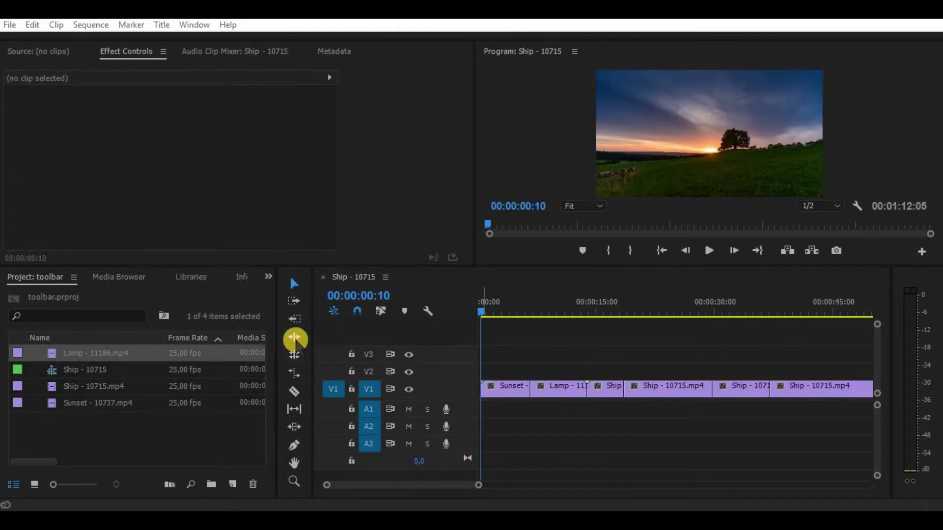
{"action": "left_click", "coordinate": [295, 337]}
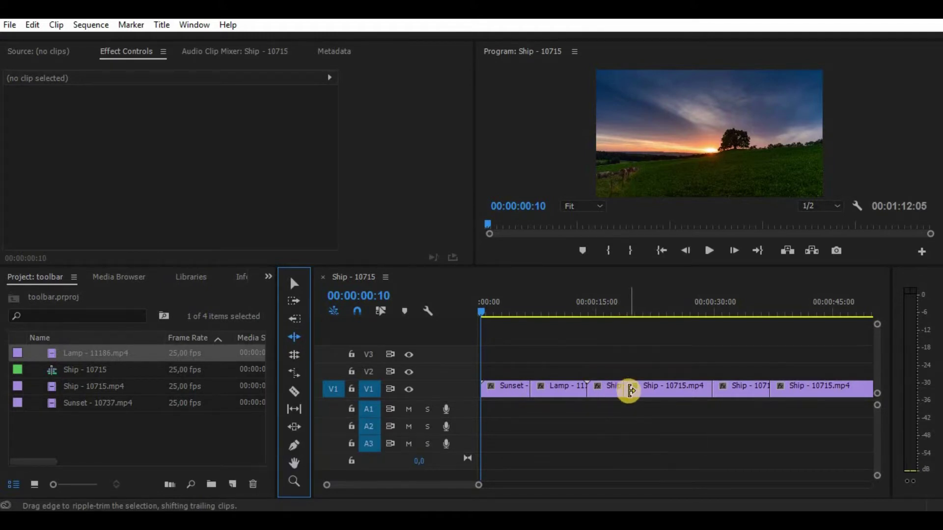
Ripple-trim four V1 edit points, including Lamp and the Ship cuts, shortening the sequence to 00:00:31:10
{"action": "left_click_drag", "start_coordinate": [632, 390], "coordinate": [708, 379]}
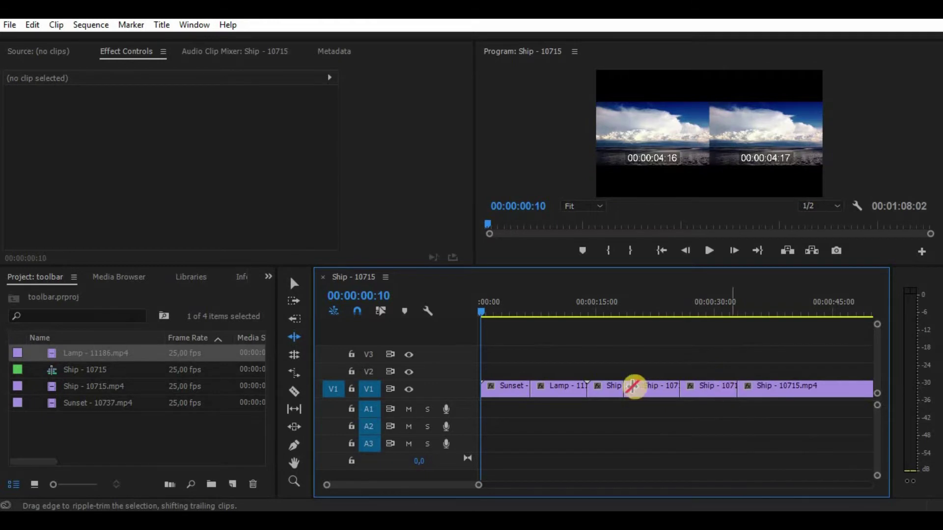
{"action": "left_click_drag", "start_coordinate": [584, 389], "coordinate": [559, 389]}
{"action": "left_click_drag", "start_coordinate": [710, 390], "coordinate": [798, 391]}
{"action": "left_click_drag", "start_coordinate": [659, 388], "coordinate": [619, 368]}
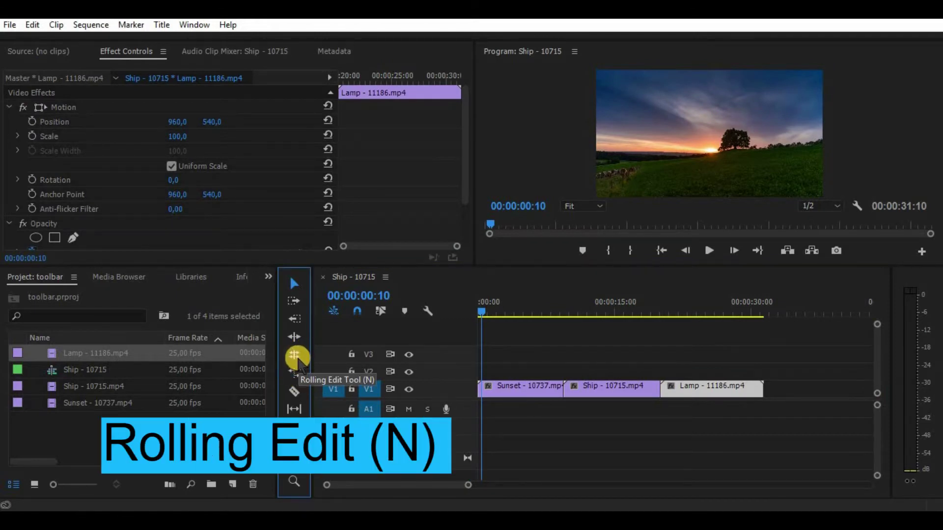
Roll the Sunset/Ship edit point back and forth, then roll the Ship/Lamp edit later
{"action": "left_click", "coordinate": [295, 356]}
{"action": "mouse_move", "coordinate": [563, 386]}
{"action": "left_mouse_down"}
{"action": "mouse_move", "coordinate": [644, 400]}
{"action": "mouse_move", "coordinate": [554, 392]}
{"action": "mouse_move", "coordinate": [572, 390]}
{"action": "mouse_move", "coordinate": [565, 389]}
{"action": "left_mouse_up"}
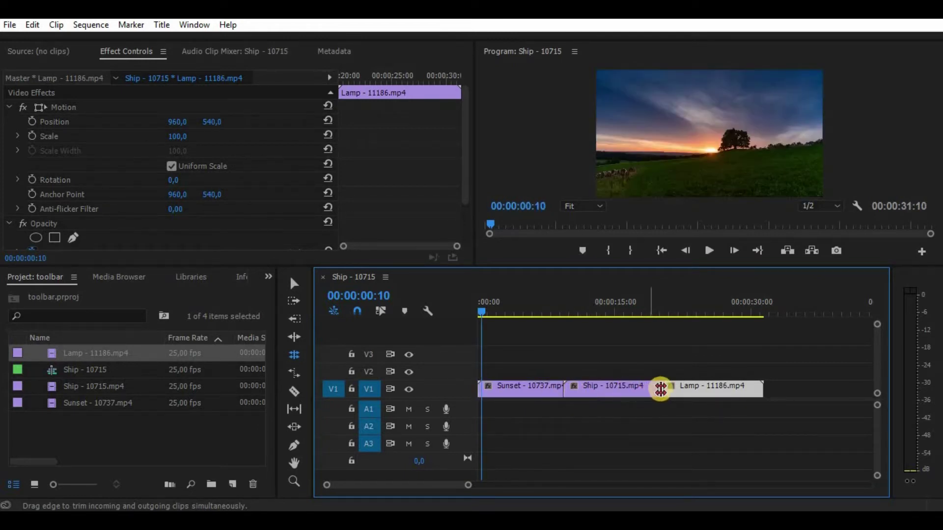
{"action": "left_click_drag", "start_coordinate": [659, 389], "coordinate": [629, 397]}
{"action": "left_click_drag", "start_coordinate": [564, 392], "coordinate": [632, 407]}
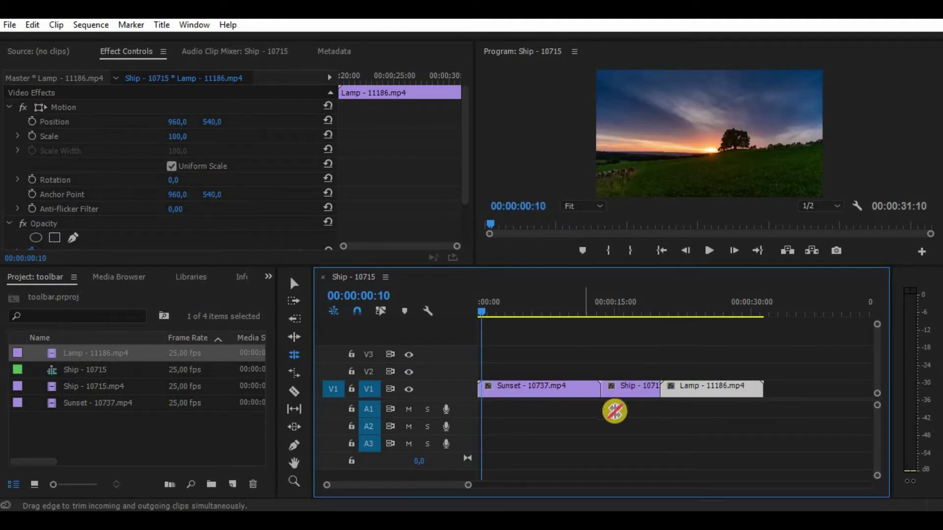
{"action": "left_click_drag", "start_coordinate": [588, 390], "coordinate": [564, 390]}
{"action": "left_click_drag", "start_coordinate": [659, 391], "coordinate": [685, 388]}
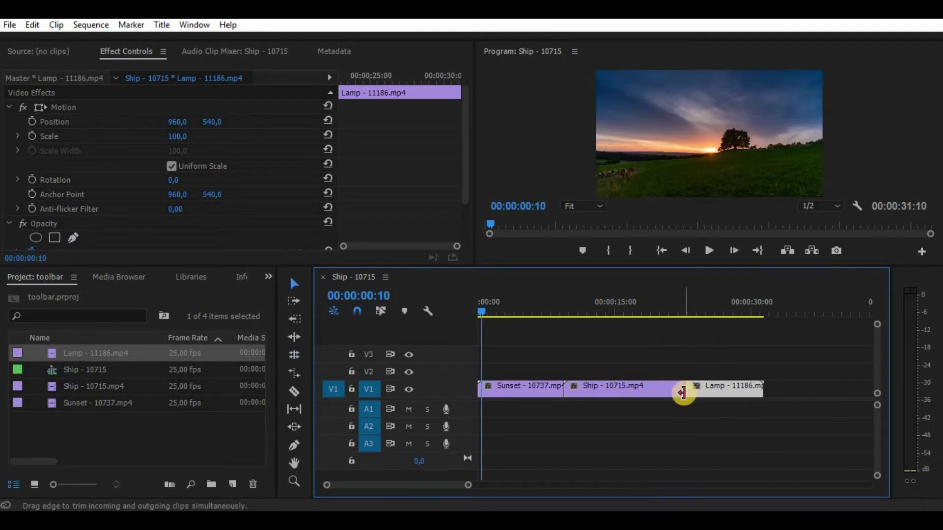
{"action": "left_click", "coordinate": [294, 375]}
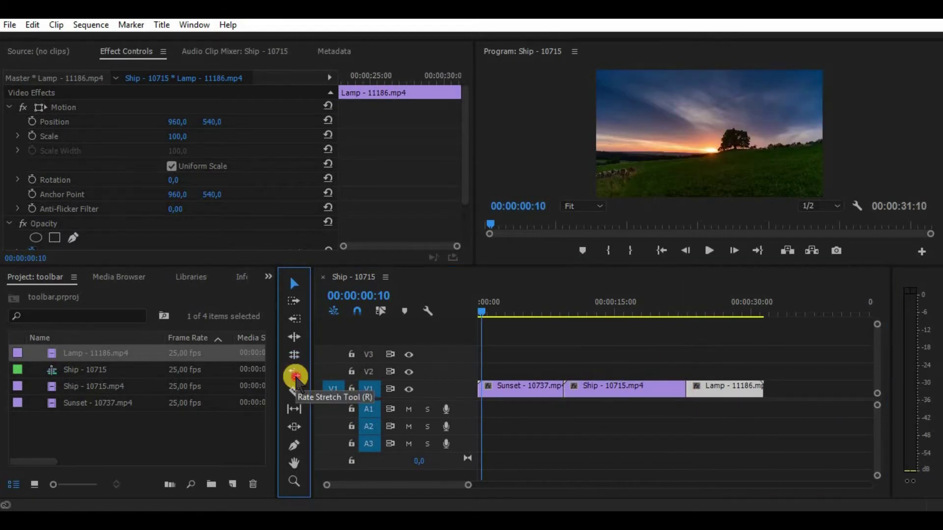
{"action": "left_click_drag", "start_coordinate": [770, 384], "coordinate": [712, 386]}
{"action": "right_click", "coordinate": [707, 388]}
{"action": "left_click", "coordinate": [707, 392]}
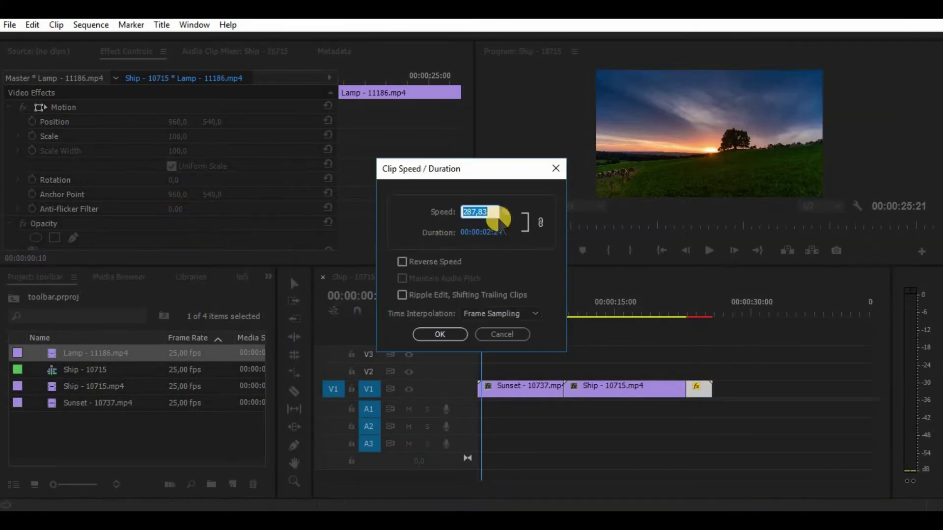
{"action": "left_click", "coordinate": [550, 168]}
{"action": "left_click_drag", "start_coordinate": [713, 388], "coordinate": [834, 393]}
{"action": "key", "text": "v"}
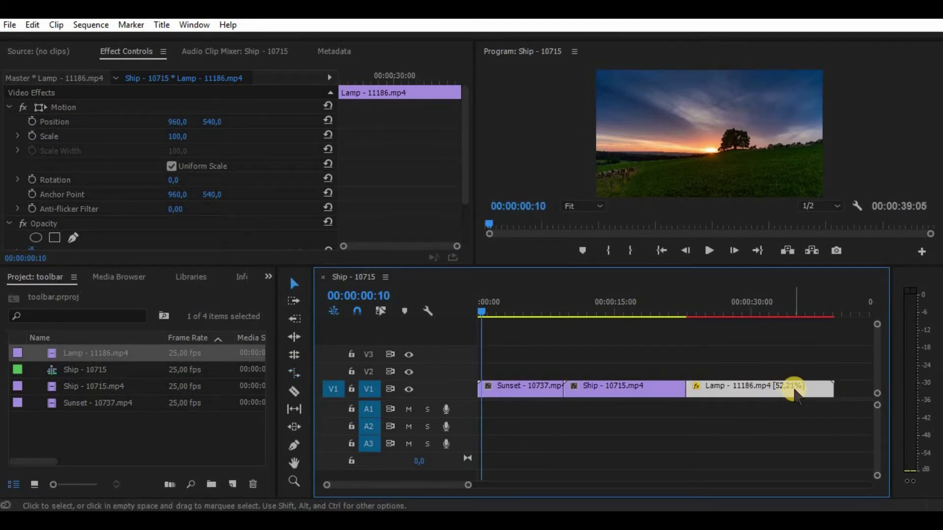
{"action": "right_click", "coordinate": [796, 393]}
{"action": "left_click", "coordinate": [791, 391]}
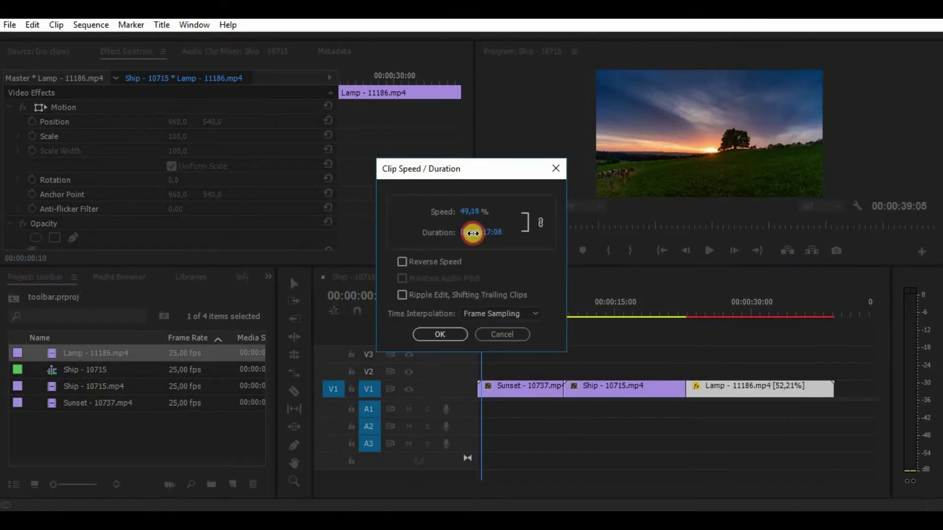
{"action": "left_click", "coordinate": [555, 169]}
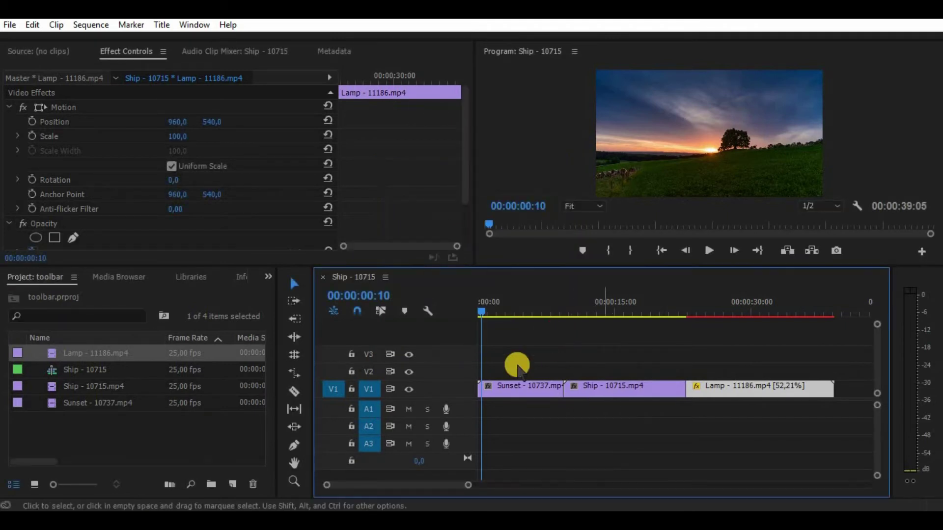
{"action": "key", "text": "c"}
{"action": "left_click", "coordinate": [587, 388]}
{"action": "left_click", "coordinate": [644, 388]}
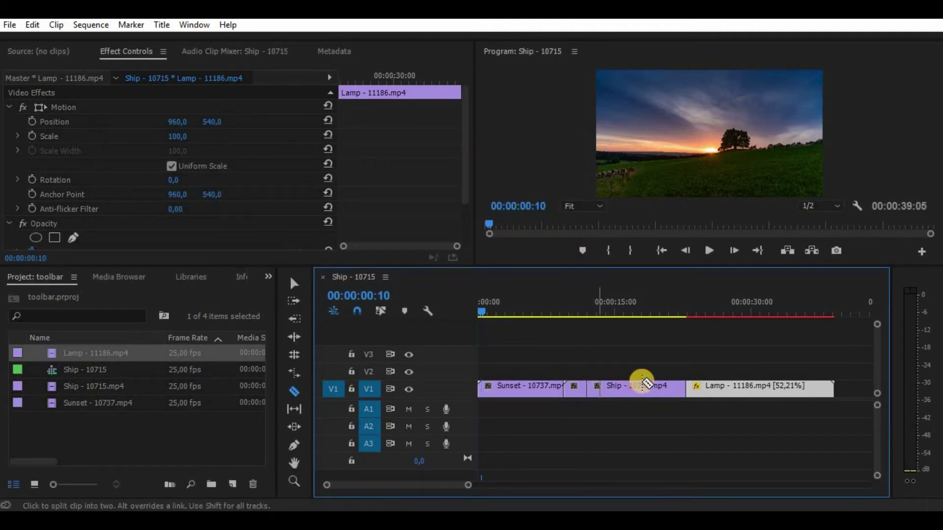
{"action": "left_click", "coordinate": [294, 373]}
{"action": "left_click", "coordinate": [609, 388]}
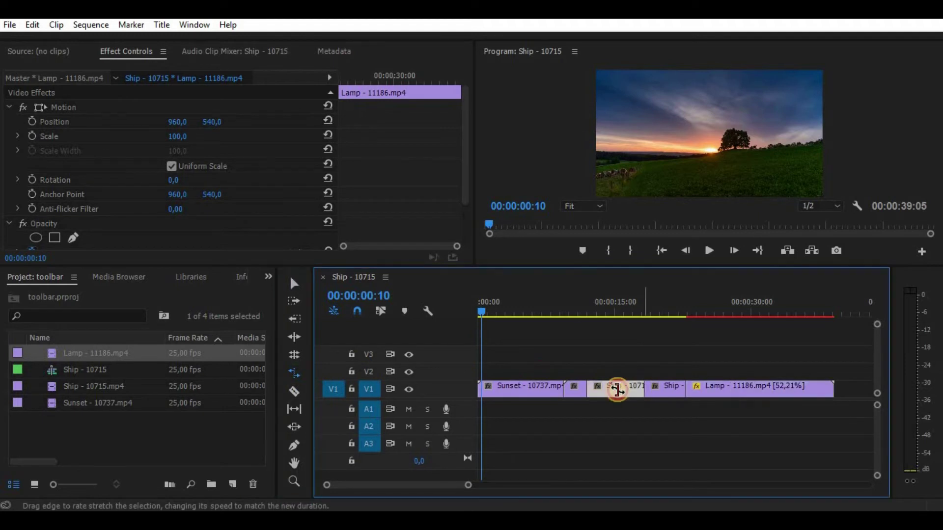
{"action": "key", "text": "v"}
{"action": "left_click_drag", "start_coordinate": [646, 388], "coordinate": [620, 399]}
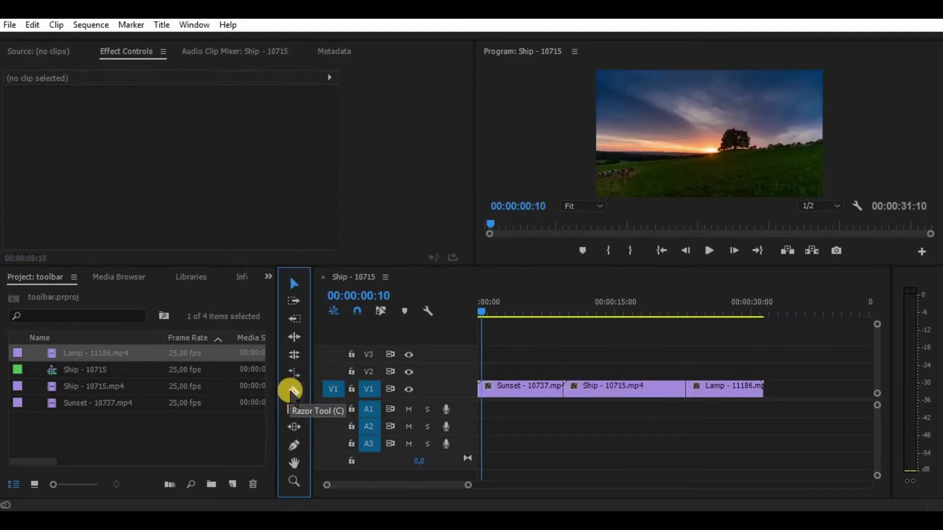
{"action": "left_click", "coordinate": [294, 391]}
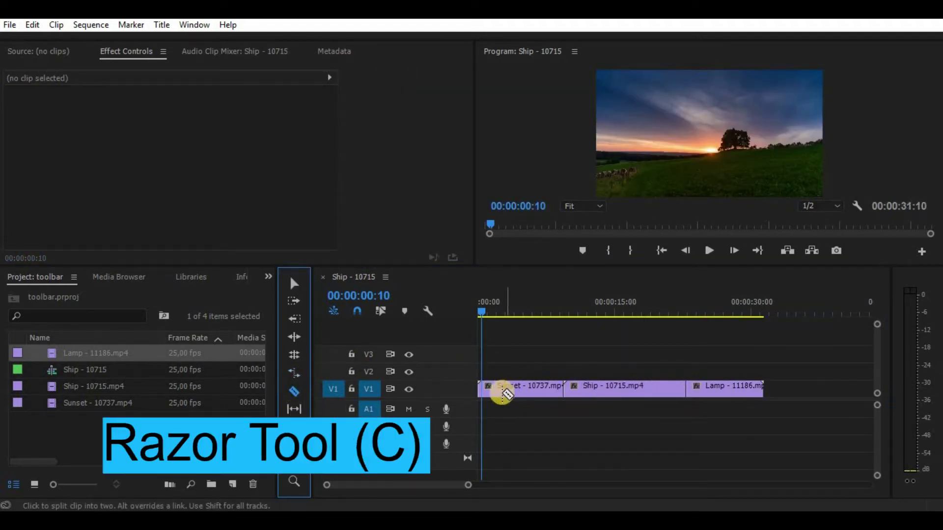
Razor-cut the V1 clips at eight points across Sunset, Ship and Lamp
{"action": "left_click", "coordinate": [502, 389]}
{"action": "left_click", "coordinate": [545, 389]}
{"action": "left_click", "coordinate": [604, 389]}
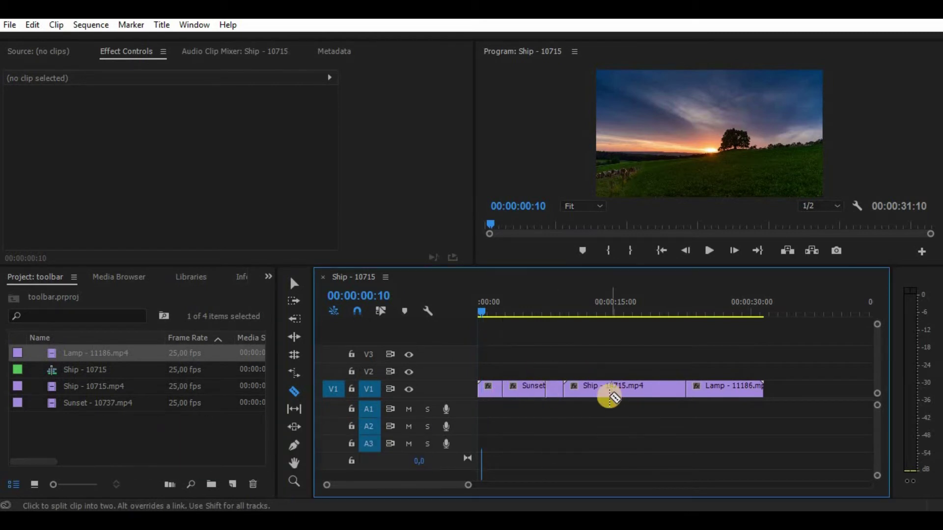
{"action": "left_click", "coordinate": [652, 389]}
{"action": "left_click", "coordinate": [710, 389]}
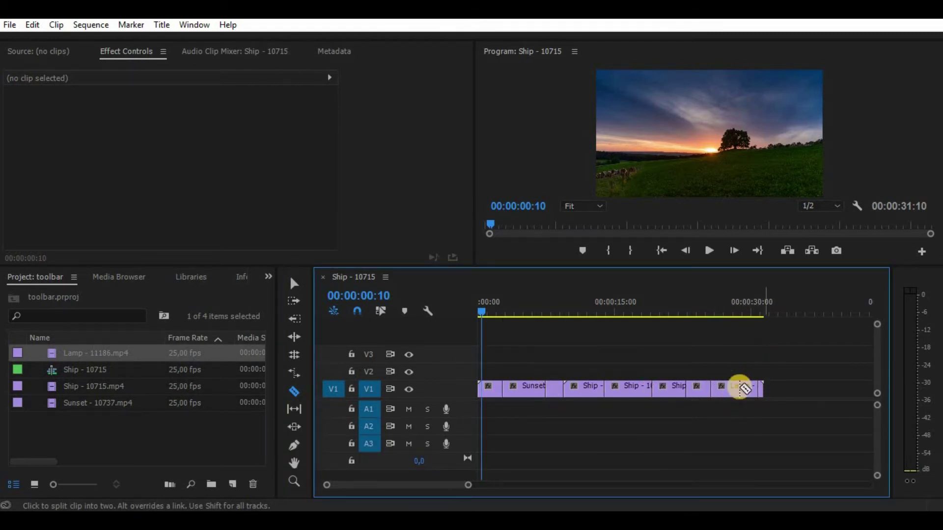
{"action": "left_click", "coordinate": [740, 389]}
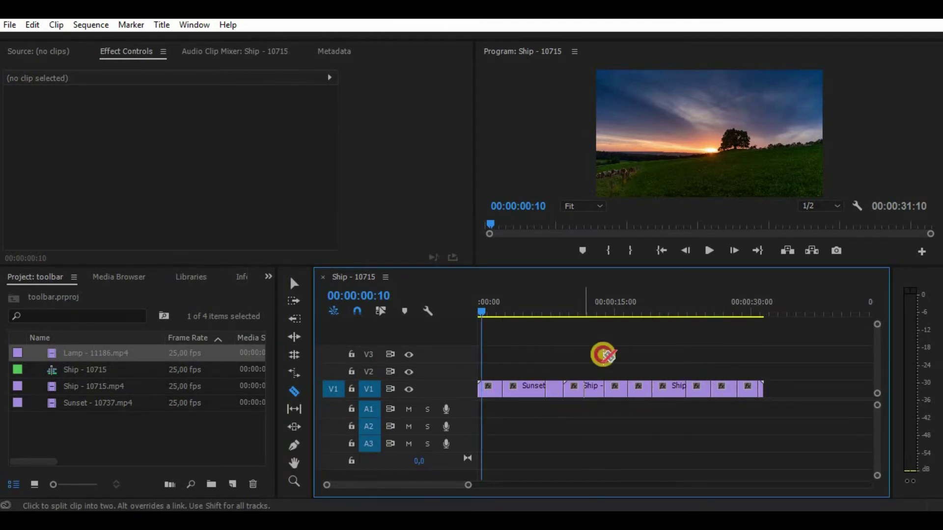
{"action": "left_click", "coordinate": [670, 389]}
{"action": "left_click", "coordinate": [525, 389]}
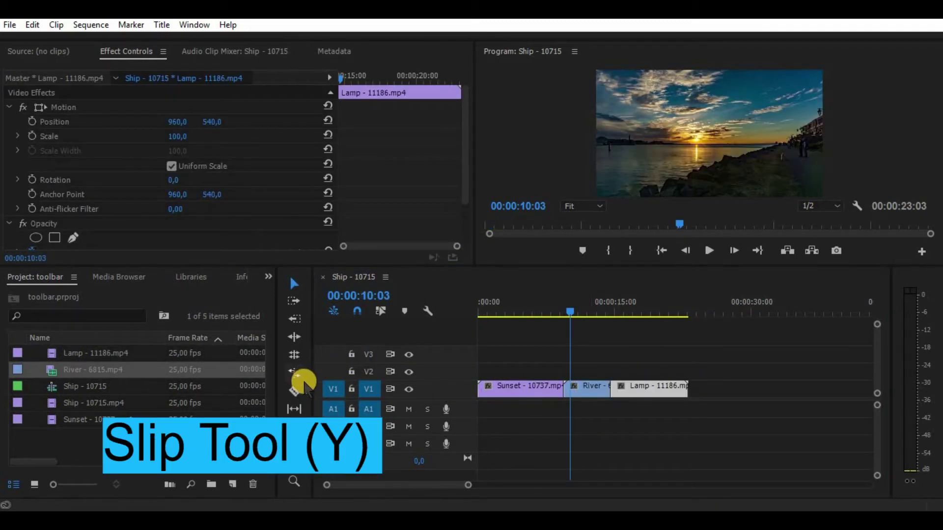
{"action": "left_click", "coordinate": [294, 409]}
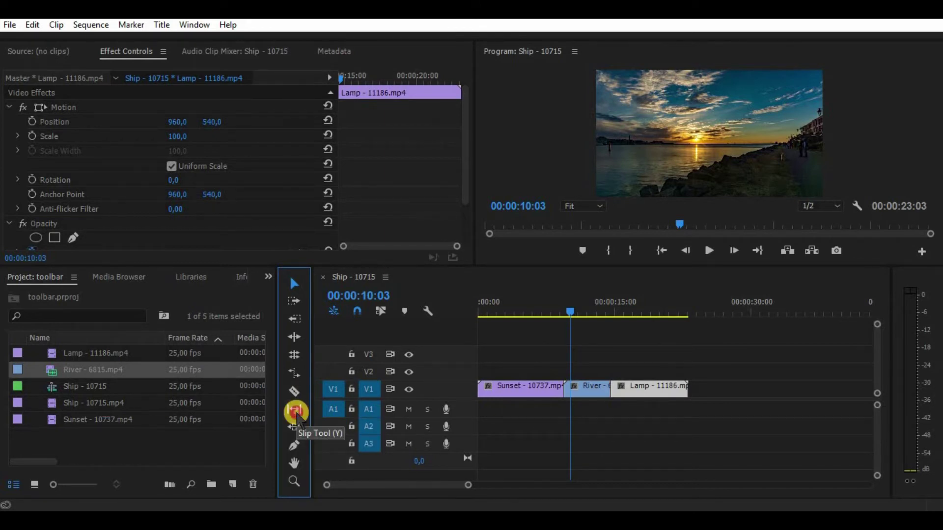
Slip the River footage back, then forward to +00:00:08:01 with the Slip tool
{"action": "left_click", "coordinate": [295, 411]}
{"action": "left_click_drag", "start_coordinate": [574, 390], "coordinate": [604, 361]}
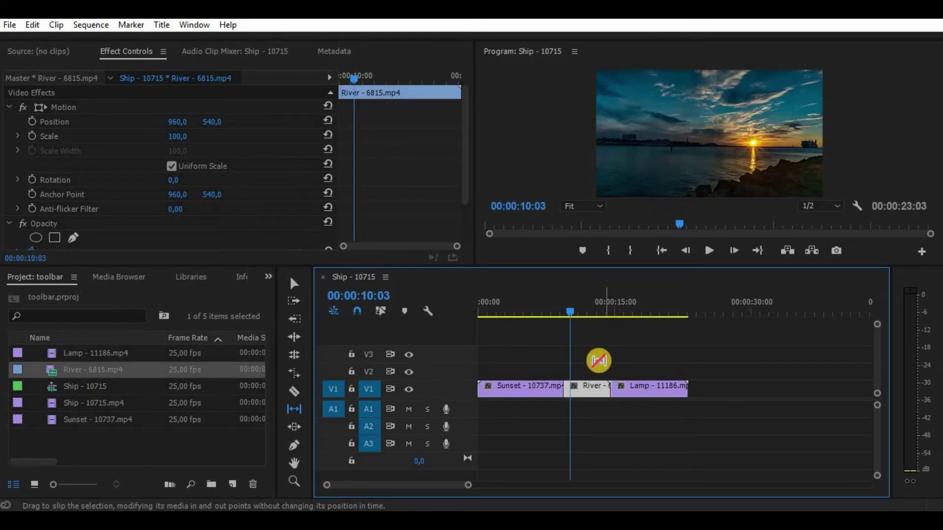
{"action": "left_click_drag", "start_coordinate": [577, 389], "coordinate": [663, 380]}
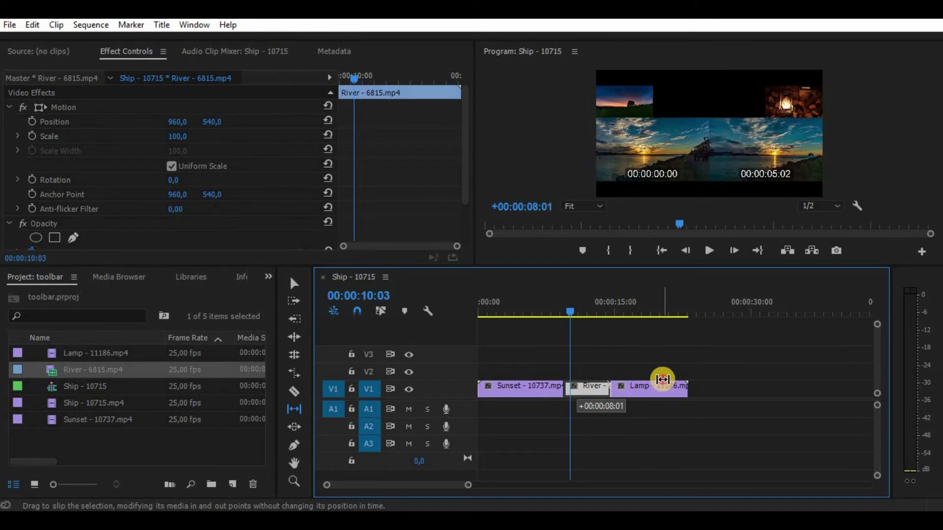
{"action": "left_click_drag", "start_coordinate": [626, 382], "coordinate": [695, 383]}
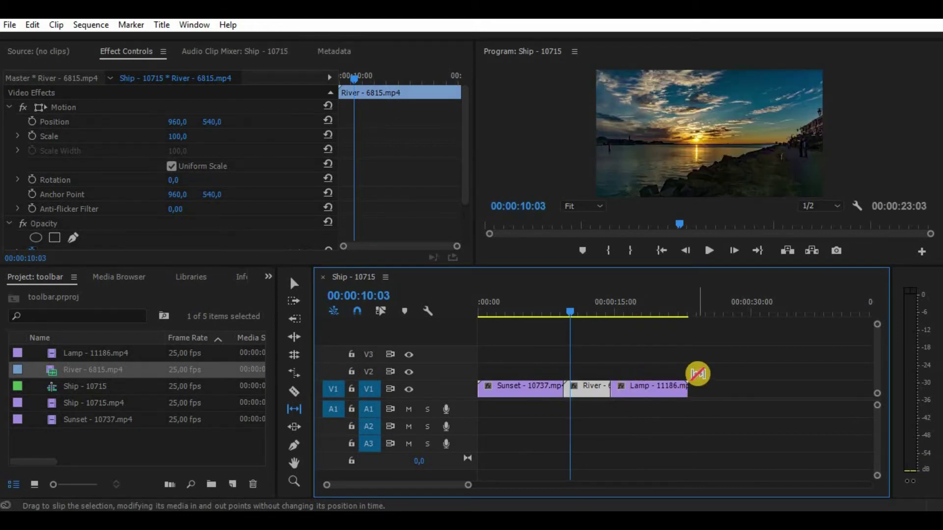
Preview the slip, slip River back the other way, and preview it again
{"action": "left_click", "coordinate": [710, 251]}
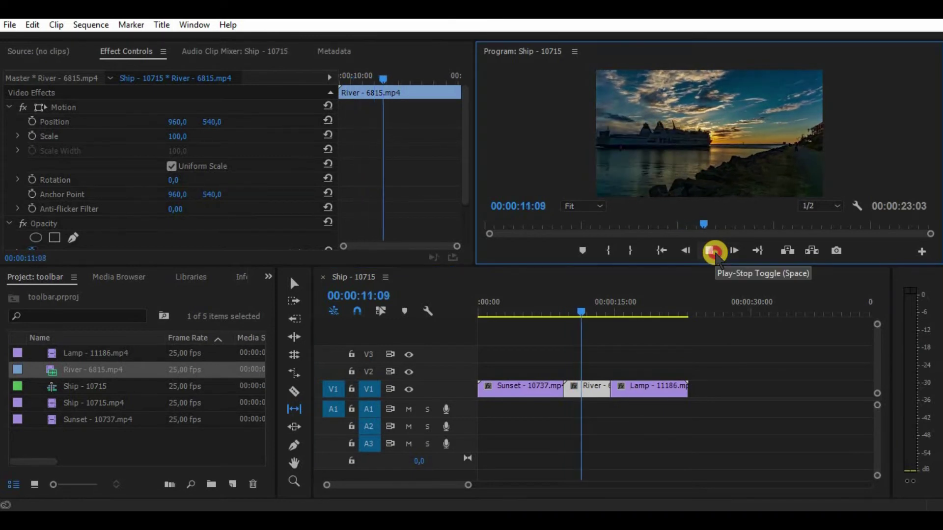
{"action": "left_click", "coordinate": [597, 404]}
{"action": "left_click_drag", "start_coordinate": [602, 391], "coordinate": [574, 392]}
{"action": "left_click", "coordinate": [706, 251]}
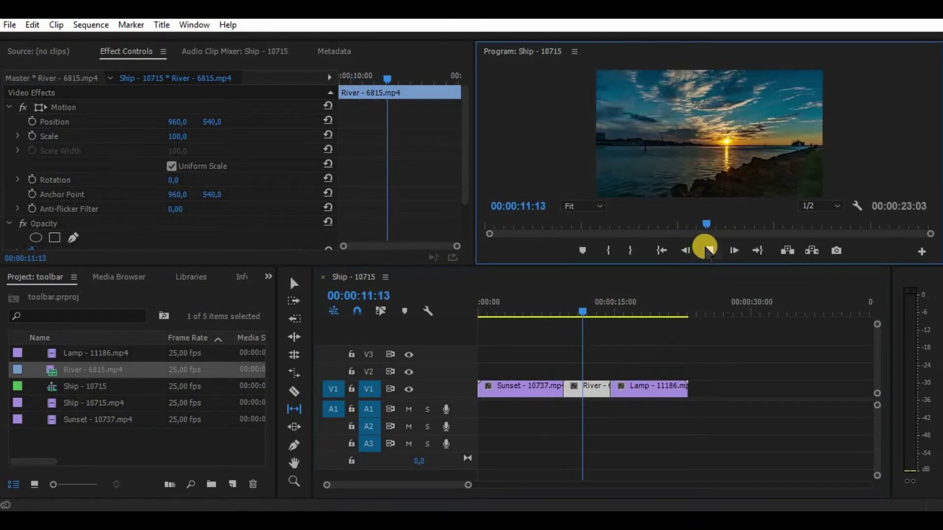
{"action": "left_click", "coordinate": [705, 251]}
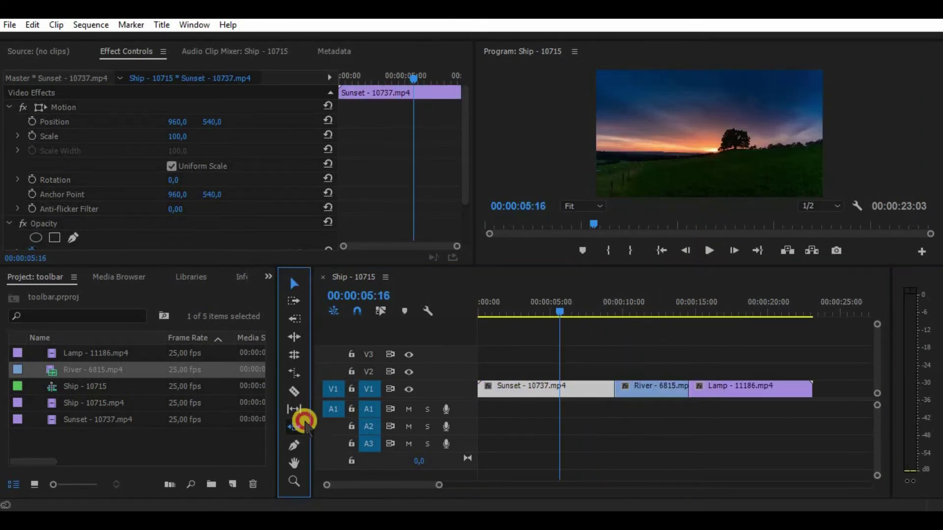
{"action": "left_click", "coordinate": [295, 426]}
Slide the River clip earlier on V1, shortening Sunset and lengthening Lamp
{"action": "left_click_drag", "start_coordinate": [615, 388], "coordinate": [649, 391]}
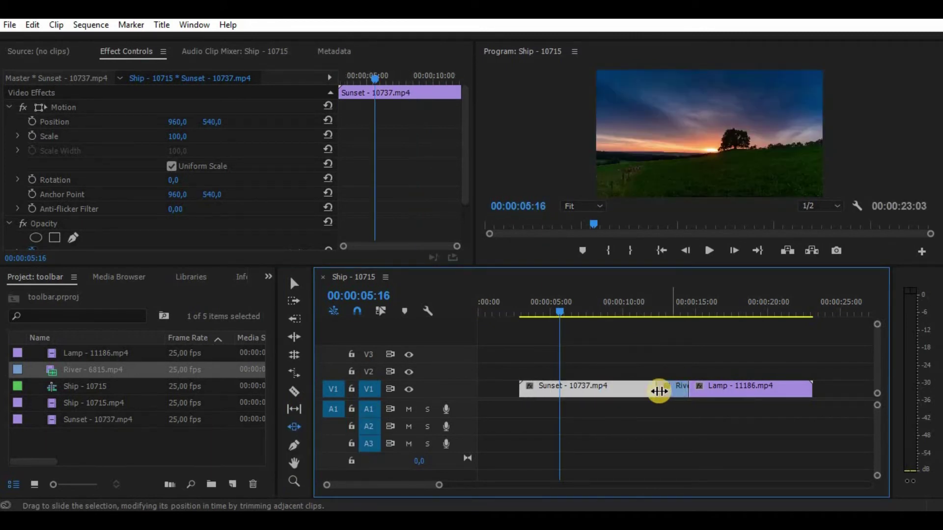
{"action": "left_click_drag", "start_coordinate": [653, 389], "coordinate": [623, 388]}
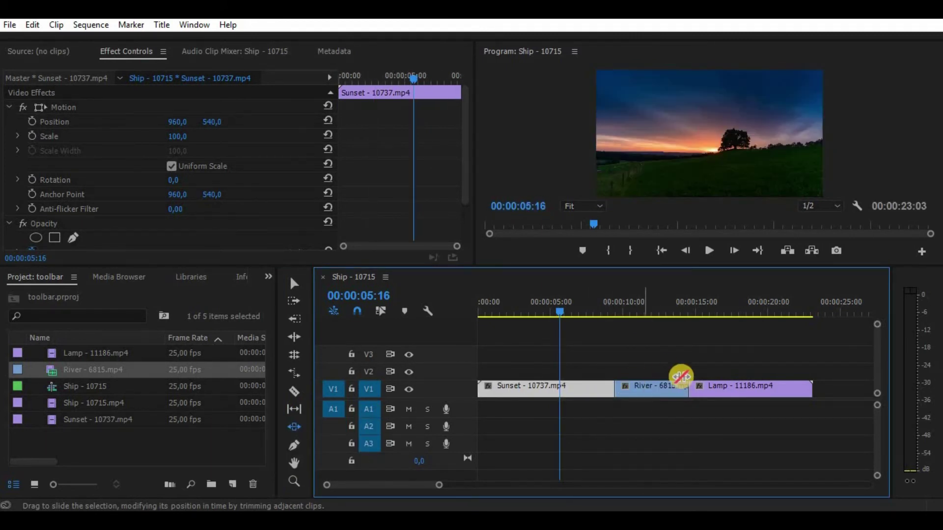
{"action": "left_click_drag", "start_coordinate": [642, 387], "coordinate": [612, 354]}
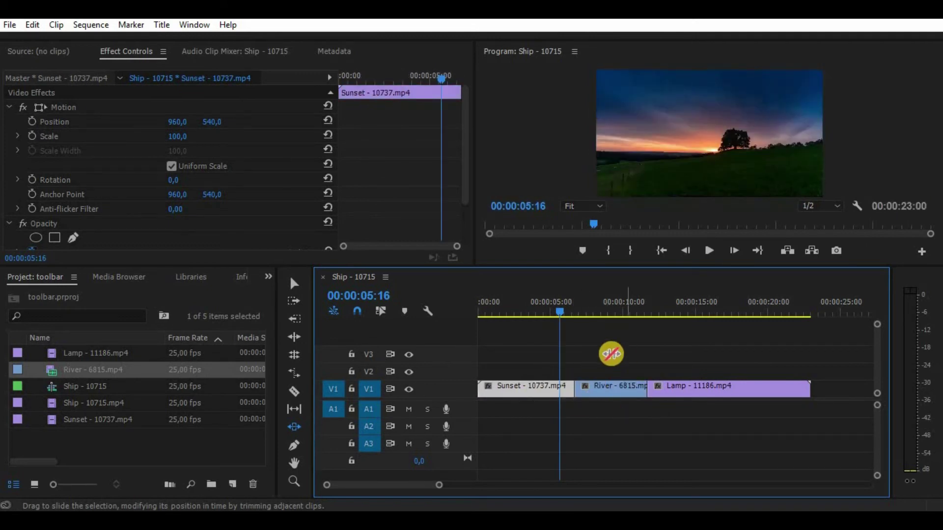
Expand V1 and fade Sunset out with Pen-tool opacity keyframes, then play to check the fade
{"action": "double_click", "coordinate": [378, 383]}
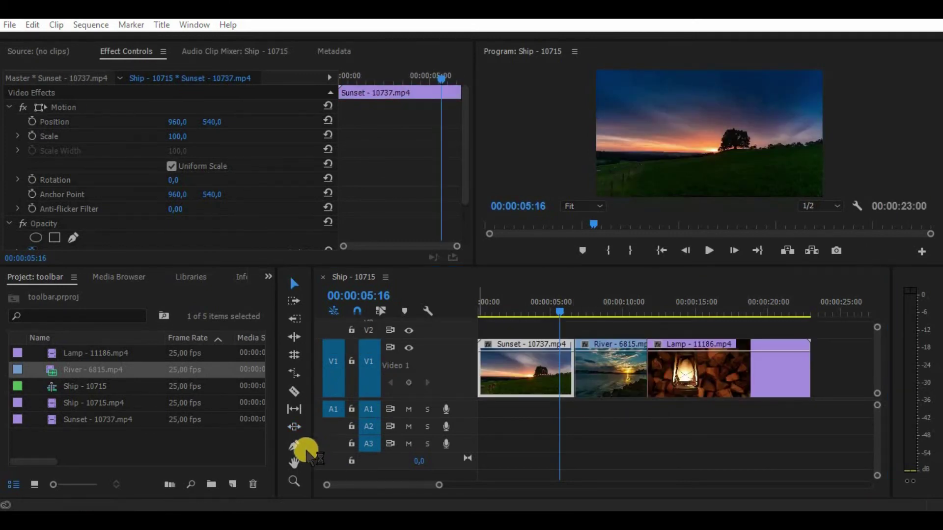
{"action": "left_click", "coordinate": [293, 445]}
{"action": "left_click", "coordinate": [527, 353]}
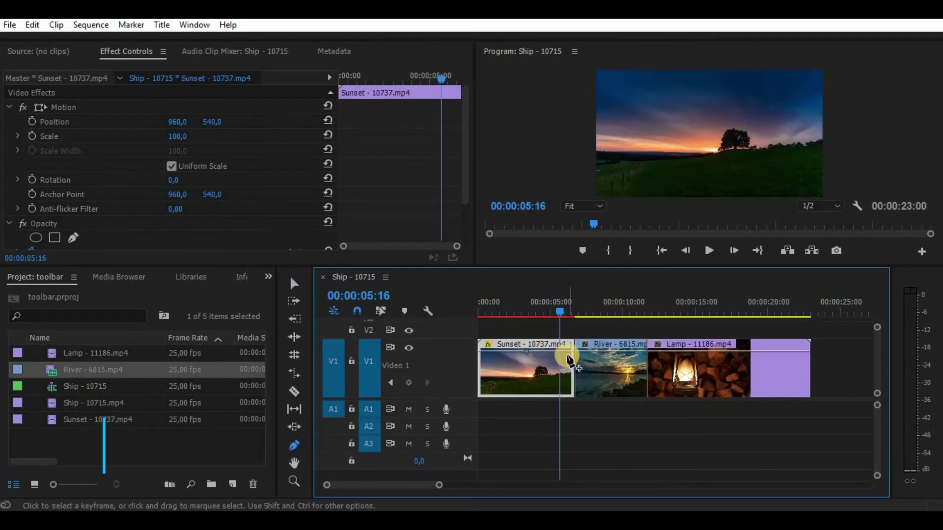
{"action": "left_click_drag", "start_coordinate": [565, 351], "coordinate": [565, 391]}
{"action": "left_click_drag", "start_coordinate": [563, 318], "coordinate": [524, 315]}
{"action": "left_click", "coordinate": [710, 251]}
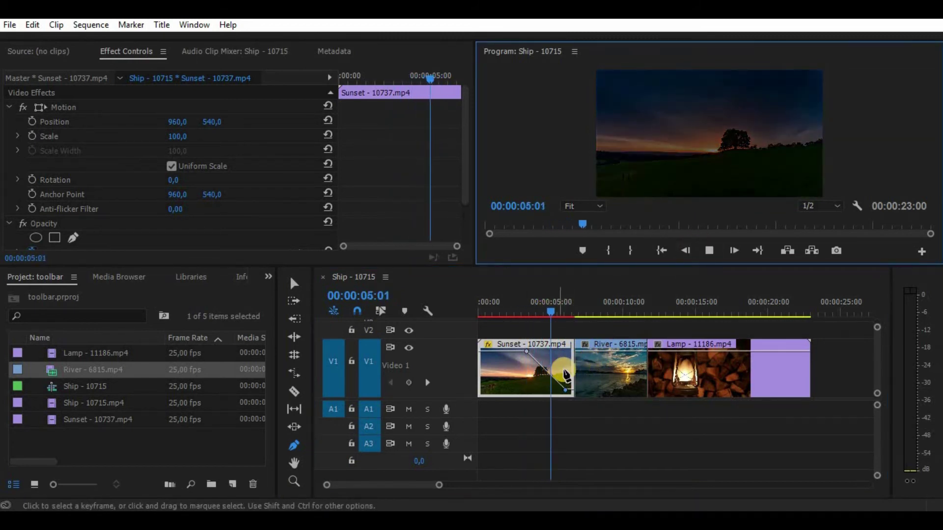
{"action": "left_click", "coordinate": [709, 250]}
Add and adjust an opacity keyframe on the River clip at 00:00:07:08
{"action": "left_click", "coordinate": [609, 357]}
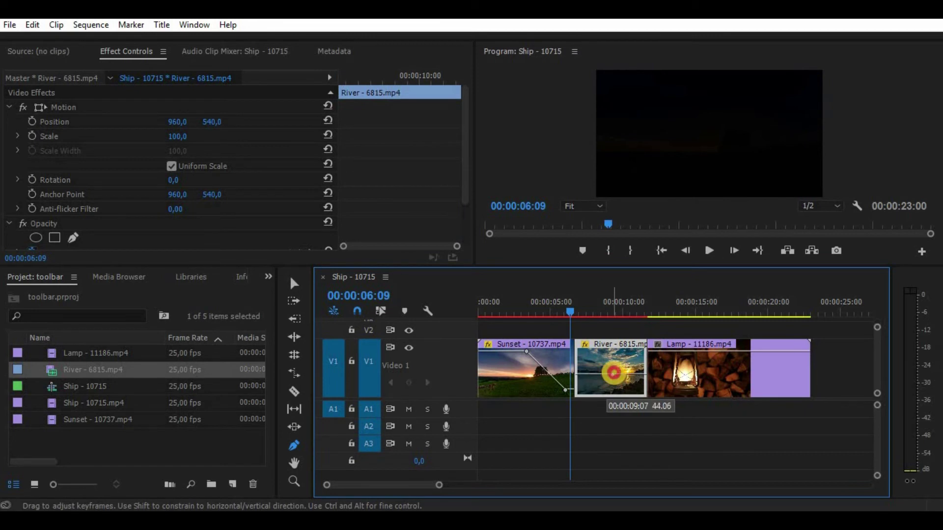
{"action": "left_click", "coordinate": [582, 313]}
{"action": "left_click", "coordinate": [622, 344]}
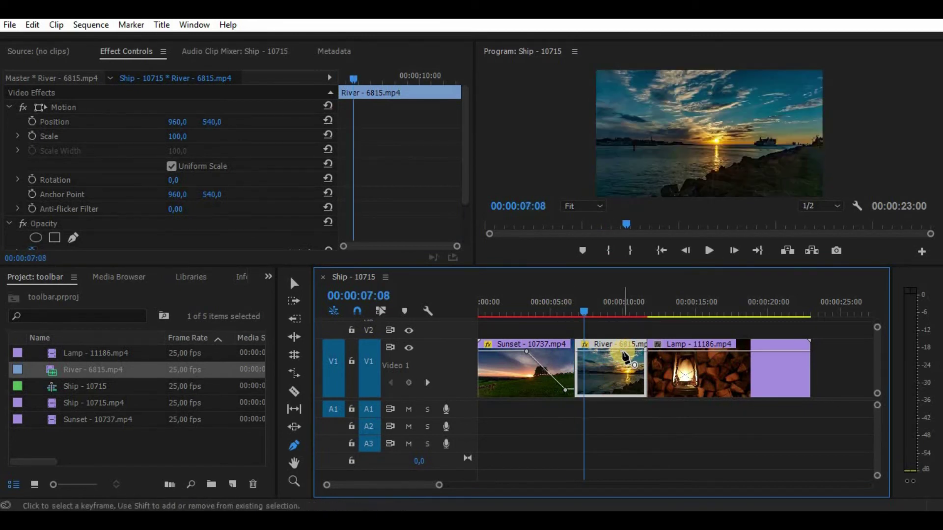
{"action": "left_click_drag", "start_coordinate": [609, 353], "coordinate": [604, 357]}
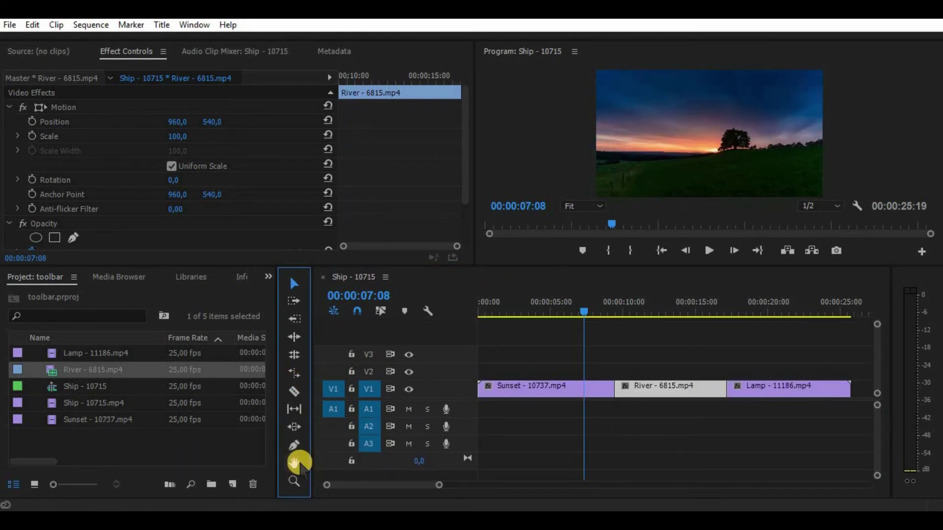
Pan the timeline with the Hand tool, then drag the scrollbar handle to zoom out
{"action": "left_click", "coordinate": [295, 465]}
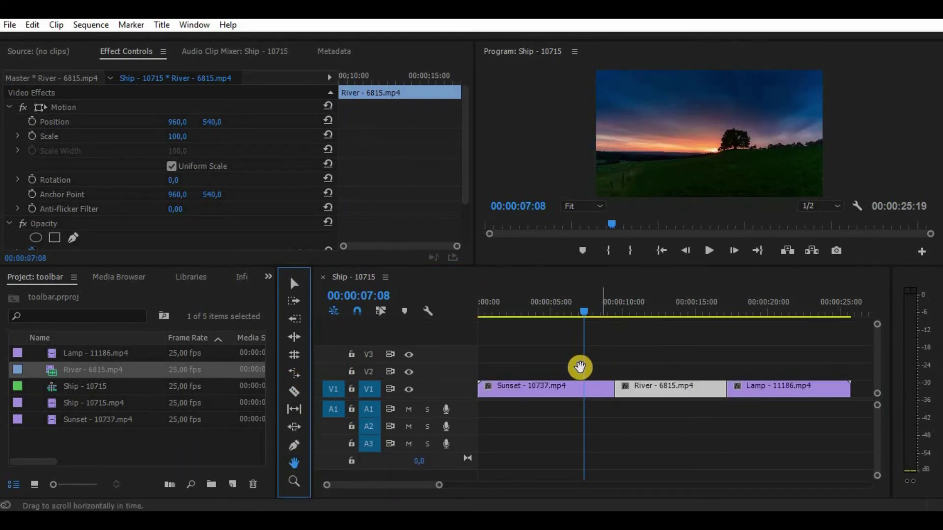
{"action": "left_click_drag", "start_coordinate": [665, 362], "coordinate": [711, 359]}
{"action": "key", "text": "v"}
{"action": "left_click", "coordinate": [389, 484]}
{"action": "left_click_drag", "start_coordinate": [390, 481], "coordinate": [493, 486]}
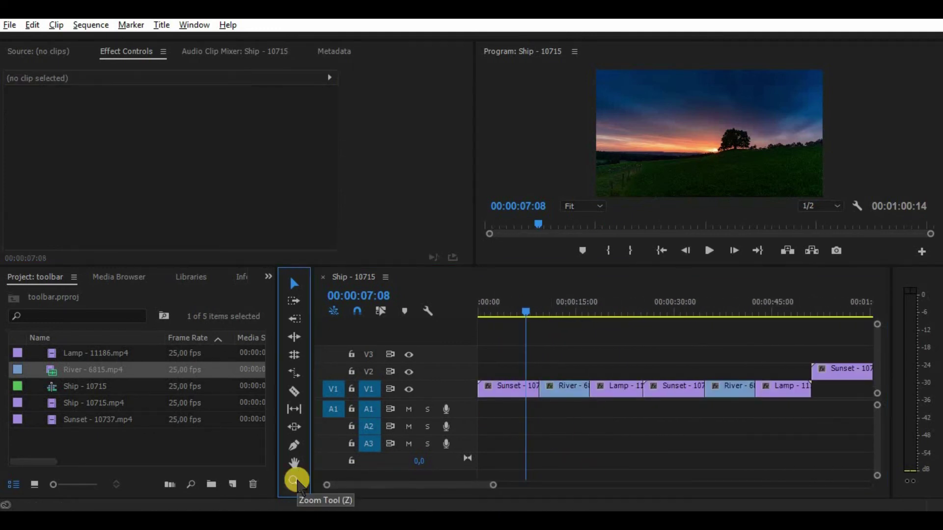
Zoom the timeline in several levels with the Zoom tool, then back out to the whole sequence
{"action": "left_click", "coordinate": [293, 482]}
{"action": "left_click_drag", "start_coordinate": [583, 351], "coordinate": [634, 429]}
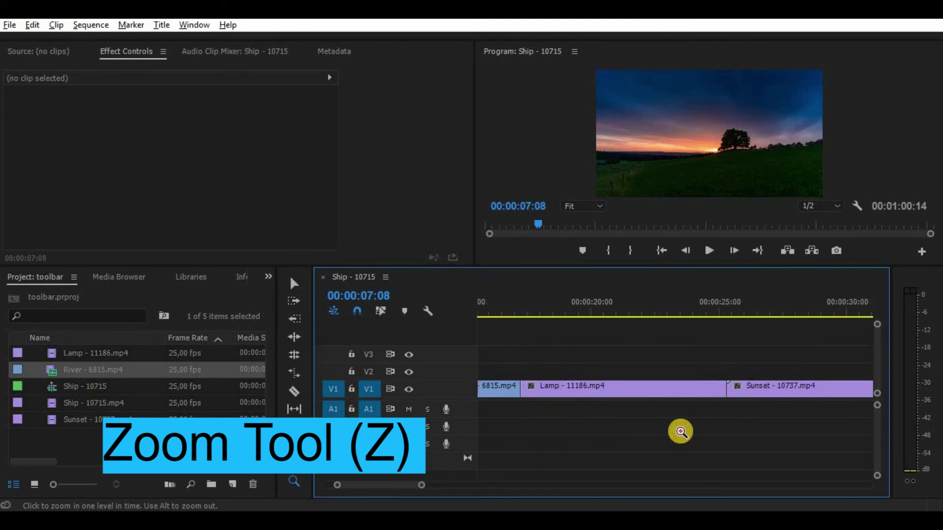
{"action": "left_click", "coordinate": [680, 432]}
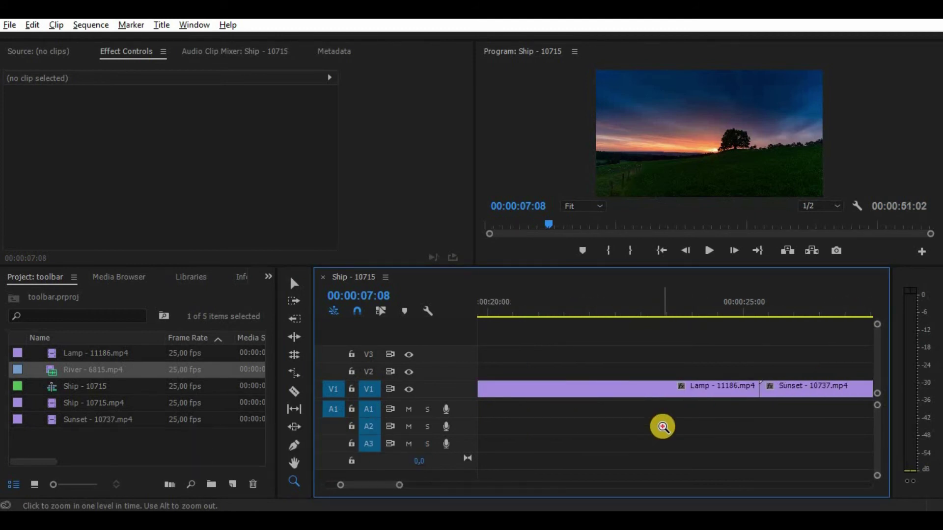
{"action": "left_click", "coordinate": [652, 414]}
{"action": "left_click", "coordinate": [652, 414]}
{"action": "key", "text": "KP_Subtract"}
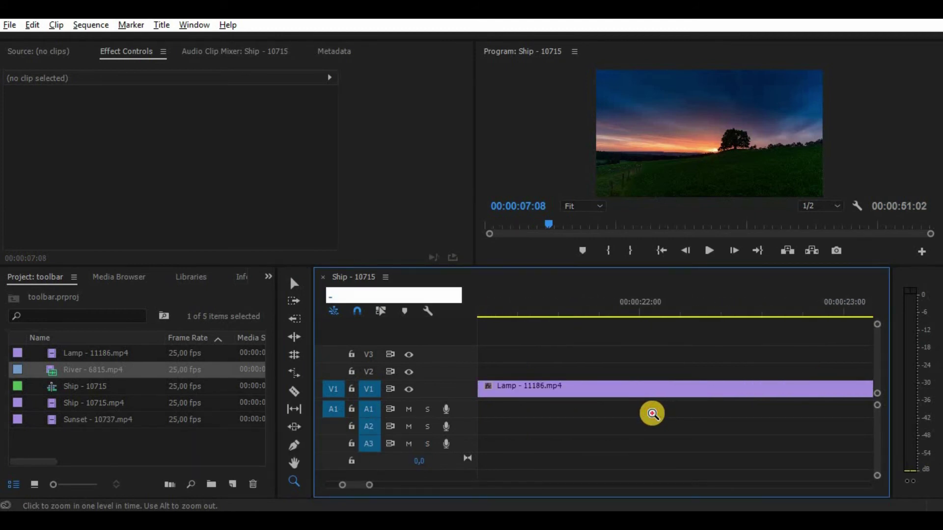
{"action": "left_click", "coordinate": [537, 403]}
{"action": "left_click", "coordinate": [533, 394], "text": "alt"}
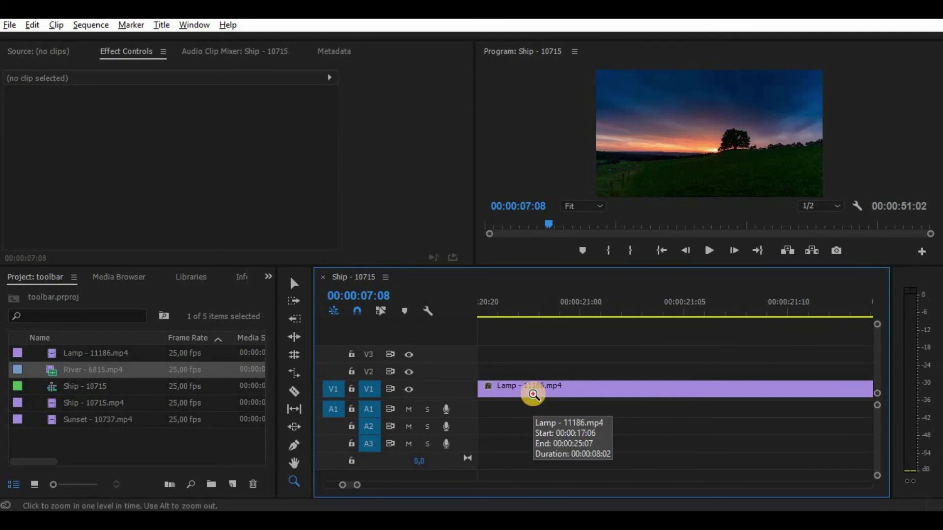
{"action": "left_click", "coordinate": [533, 395], "text": "alt"}
{"action": "left_click", "coordinate": [536, 406], "text": "alt"}
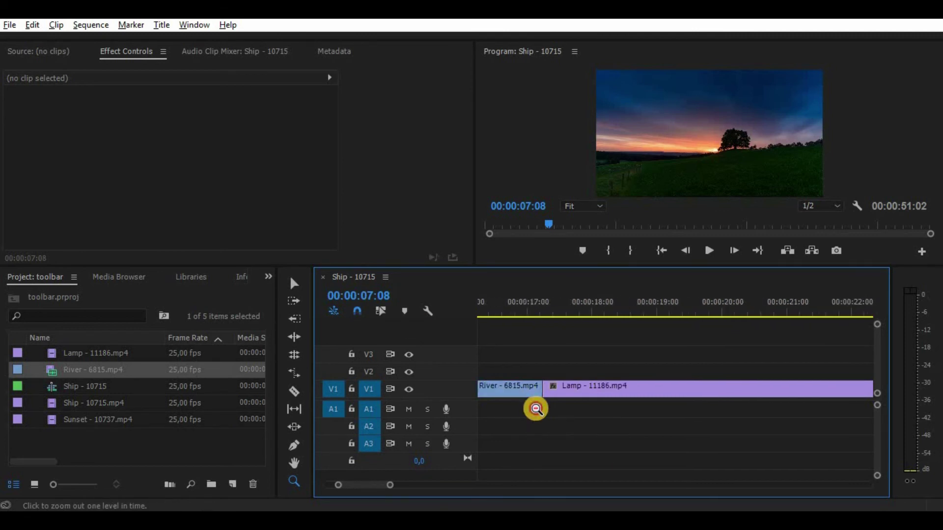
{"action": "left_click", "coordinate": [535, 406], "text": "alt"}
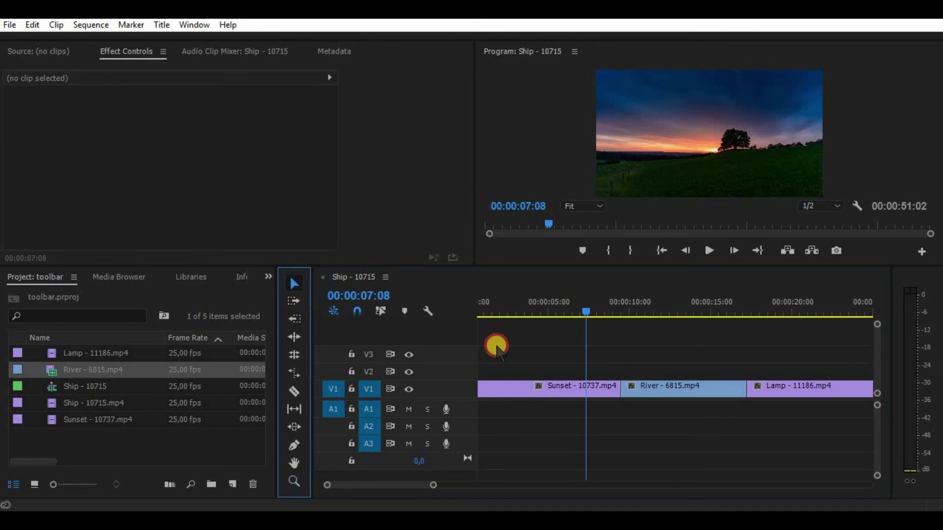
Marquee-zoom into the 6–12 second range and closely around the Sunset–River cut
{"action": "key", "text": "v"}
{"action": "left_click", "coordinate": [304, 480]}
{"action": "left_click", "coordinate": [294, 481]}
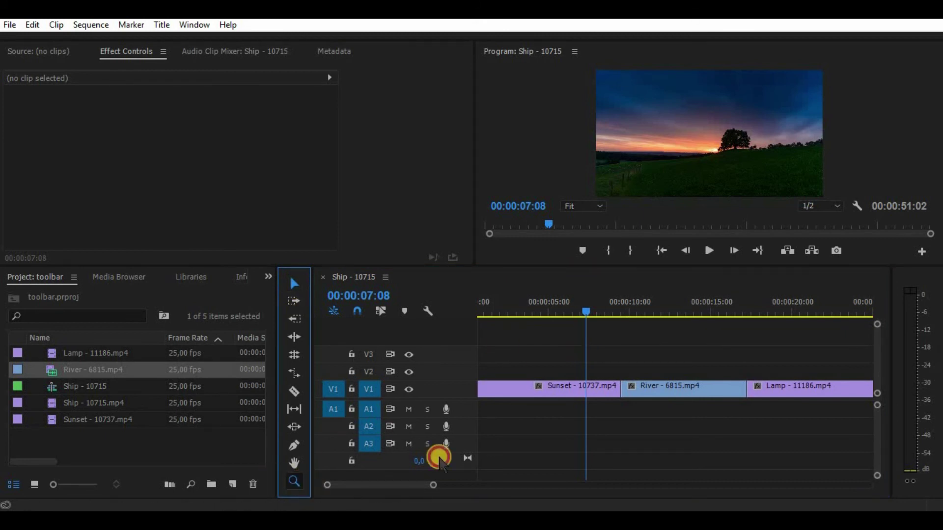
{"action": "left_click_drag", "start_coordinate": [565, 352], "coordinate": [666, 421]}
{"action": "left_click_drag", "start_coordinate": [641, 359], "coordinate": [765, 434]}
{"action": "left_click", "coordinate": [645, 381]}
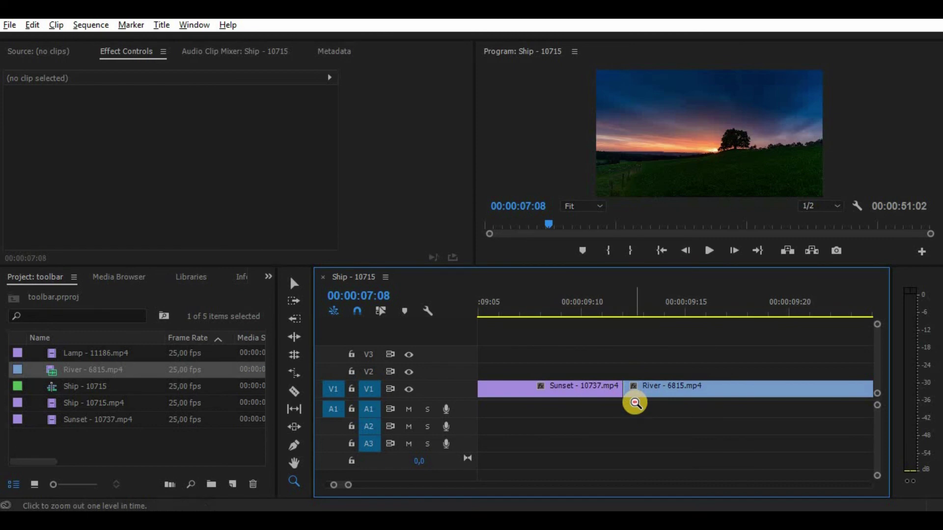